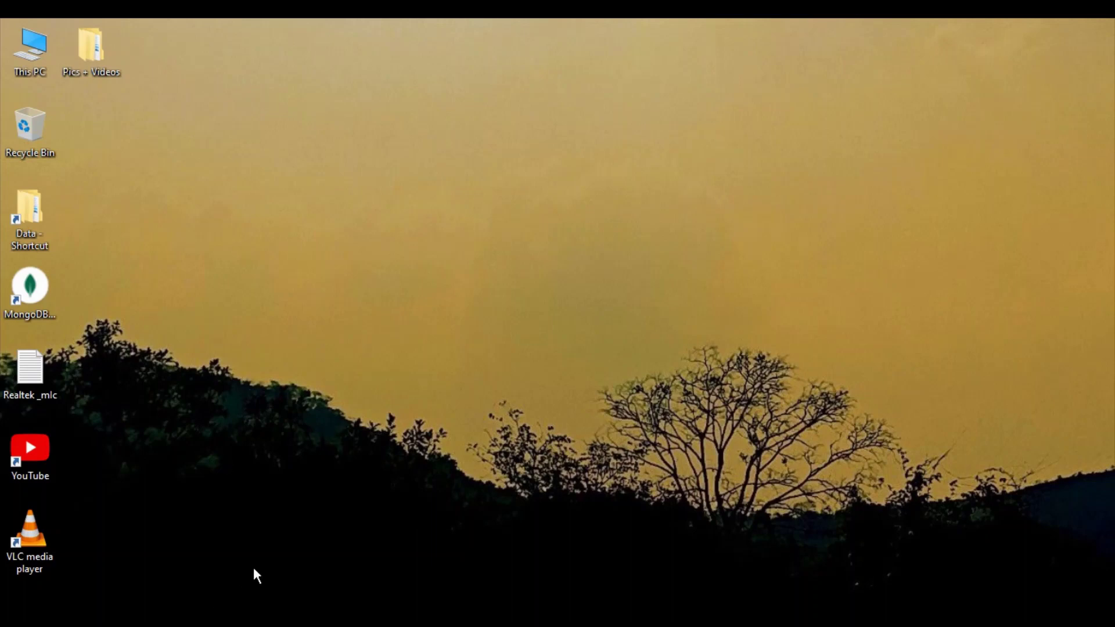
Run 'appdata' from the Run dialog to open the AppData folder.
{"action": "key", "text": "super+r"}
{"action": "left_click_drag", "start_coordinate": [200, 454], "coordinate": [561, 176]}
{"action": "left_click", "coordinate": [468, 244]}
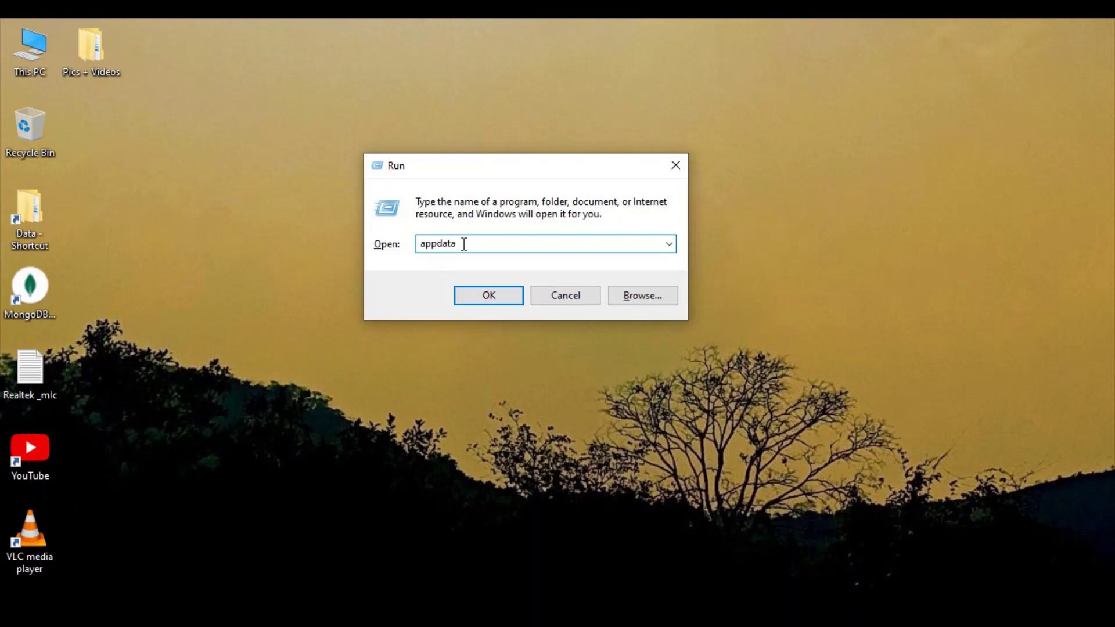
{"action": "left_click", "coordinate": [472, 297]}
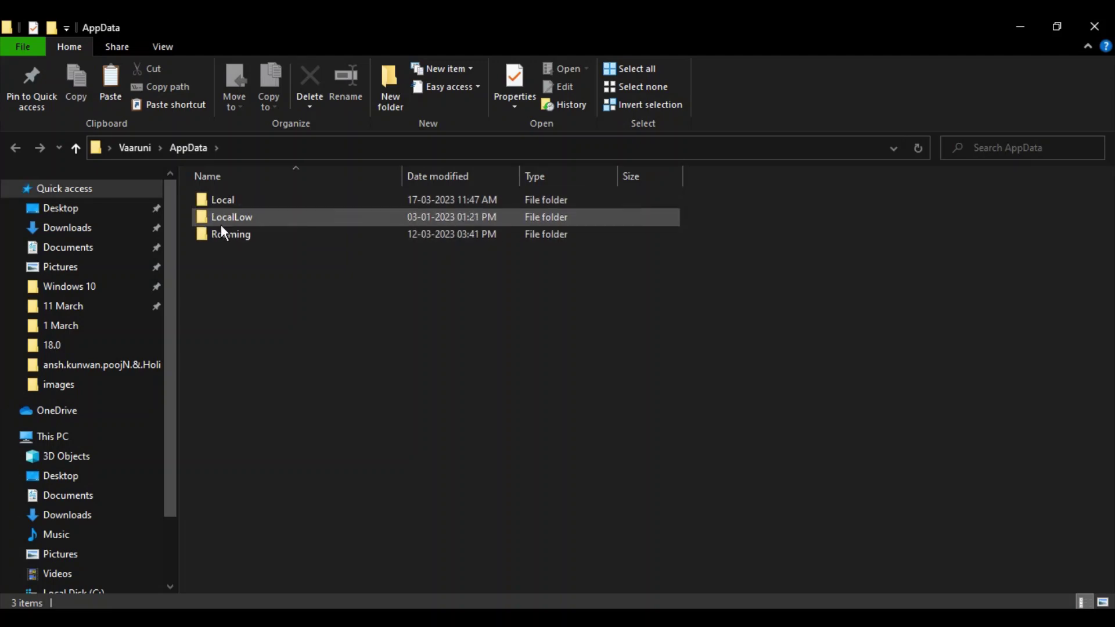
Turn off Hidden items in the View options and browse the Local folder.
{"action": "left_click", "coordinate": [170, 45]}
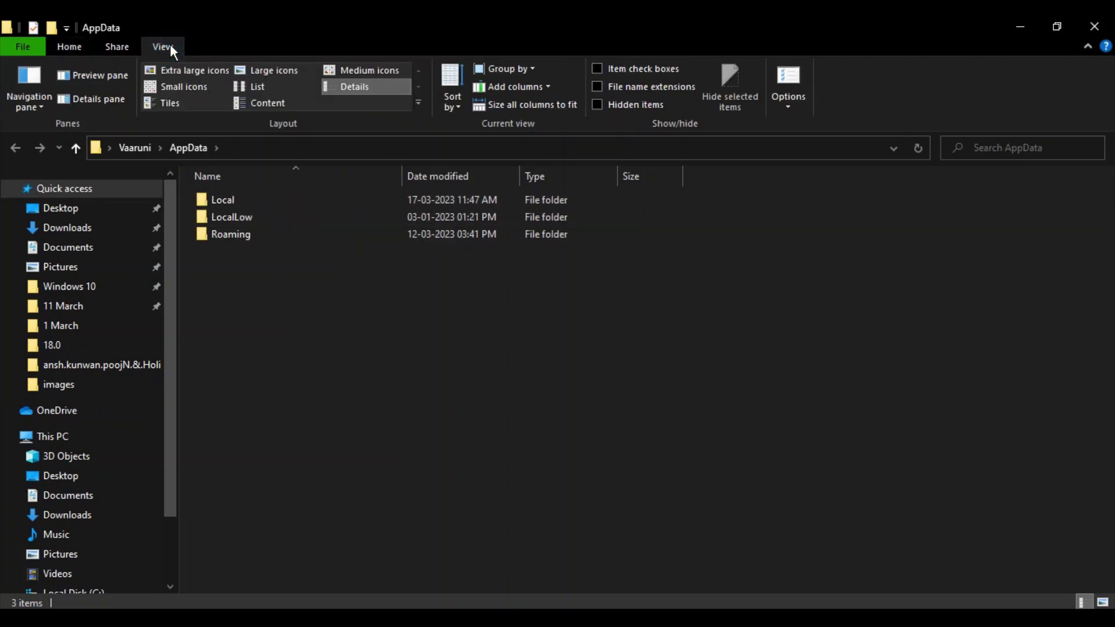
{"action": "left_click", "coordinate": [596, 105]}
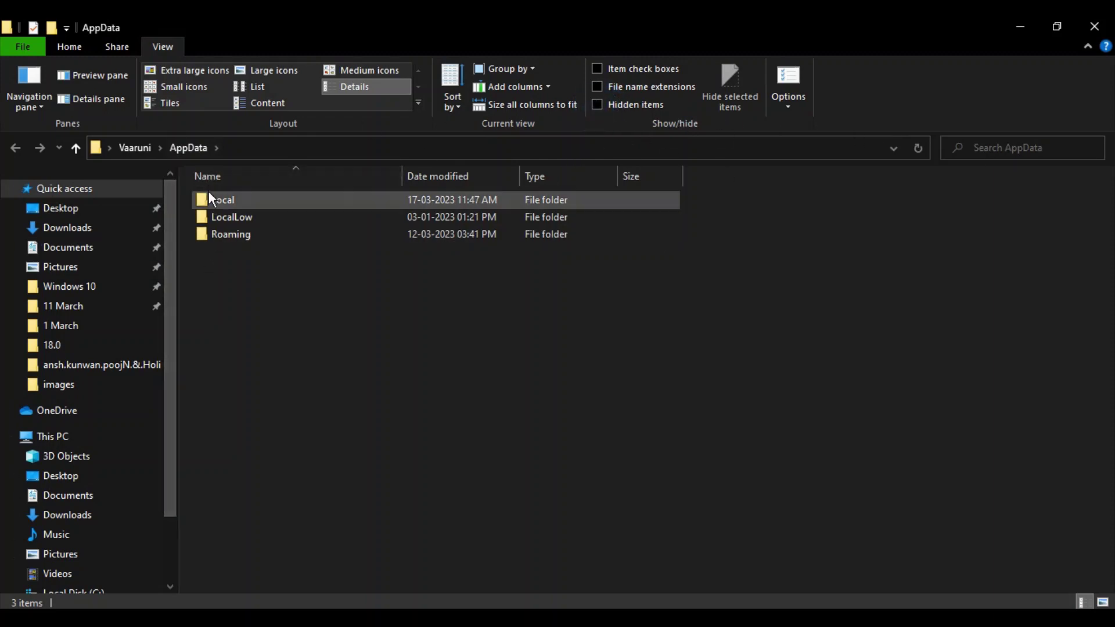
{"action": "double_click", "coordinate": [221, 199]}
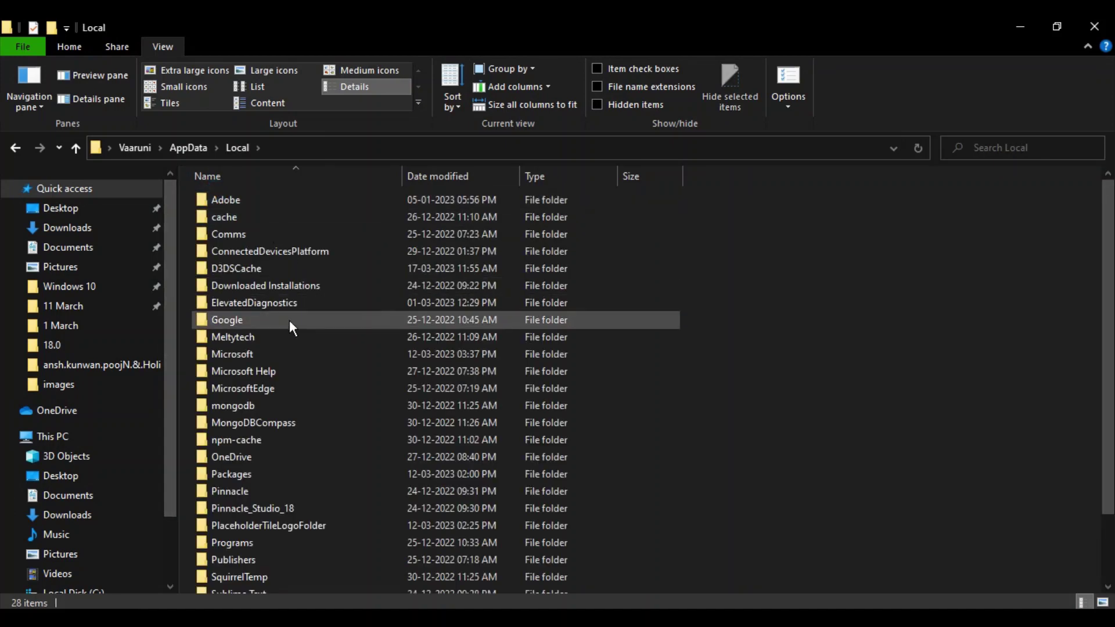
{"action": "scroll", "coordinate": [290, 320], "scroll_direction": "down", "scroll_amount": 2}
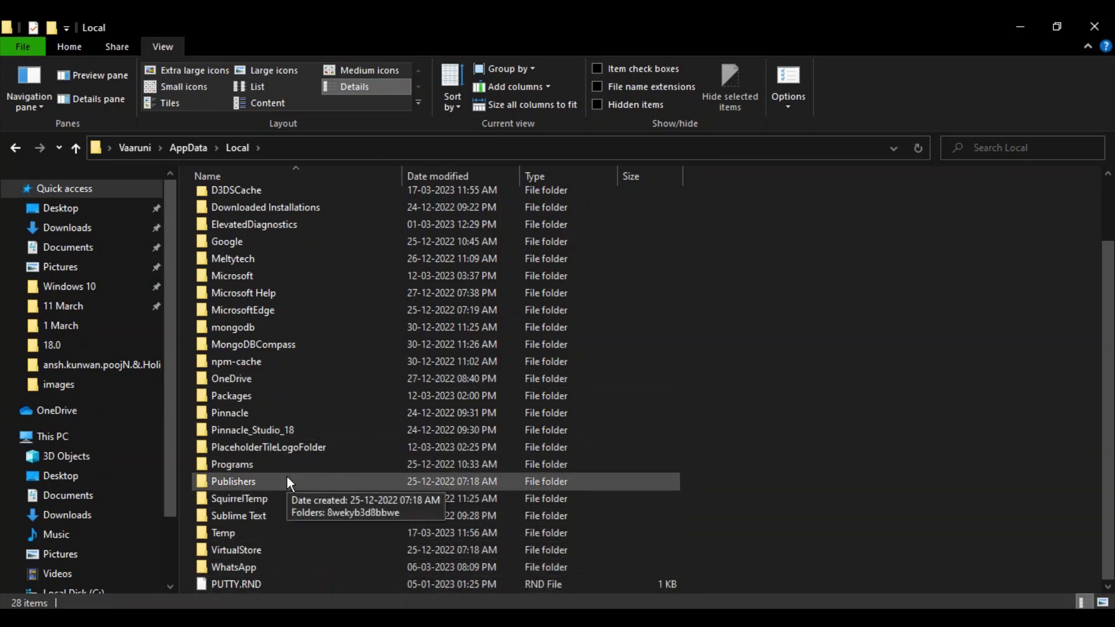
{"action": "scroll", "coordinate": [288, 476], "scroll_direction": "up", "scroll_amount": 2}
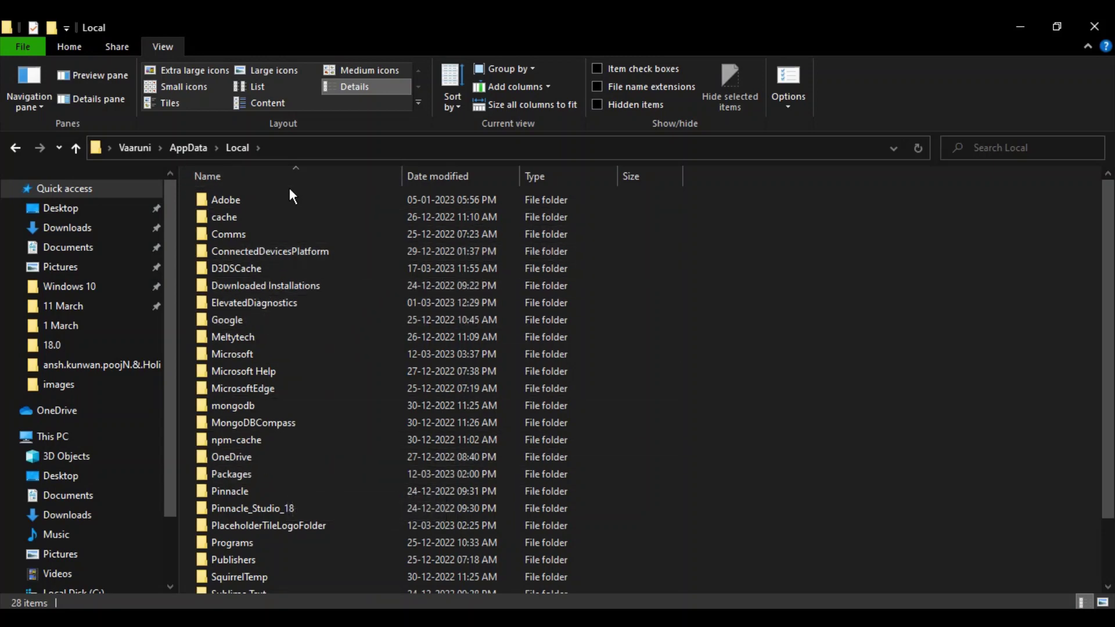
Return to AppData, open LocalLow, then close that window.
{"action": "left_click", "coordinate": [81, 153]}
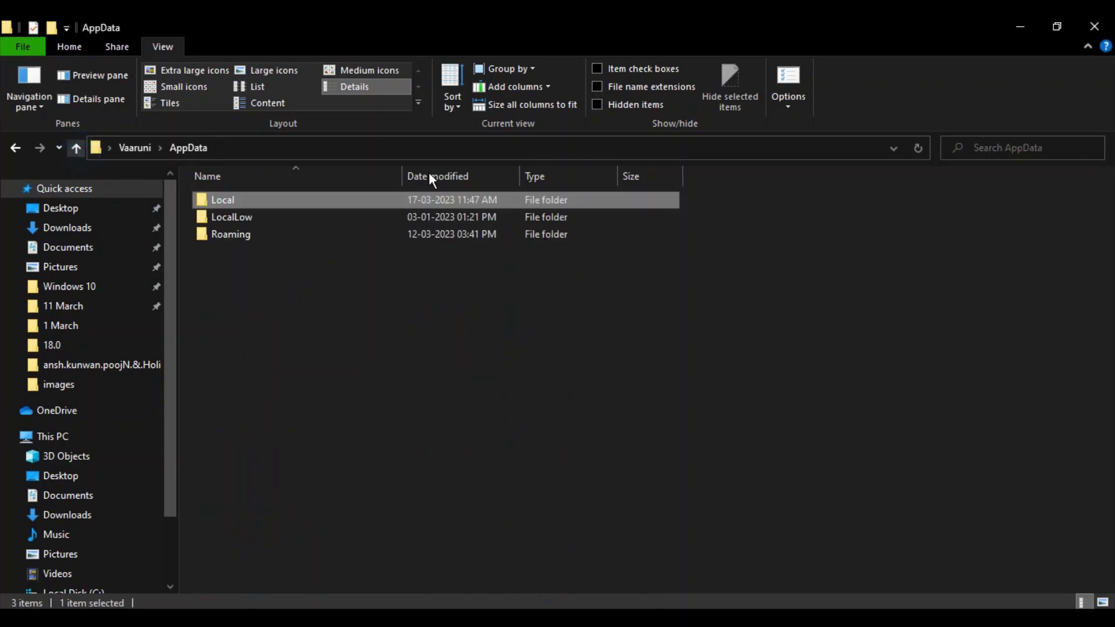
{"action": "double_click", "coordinate": [264, 215]}
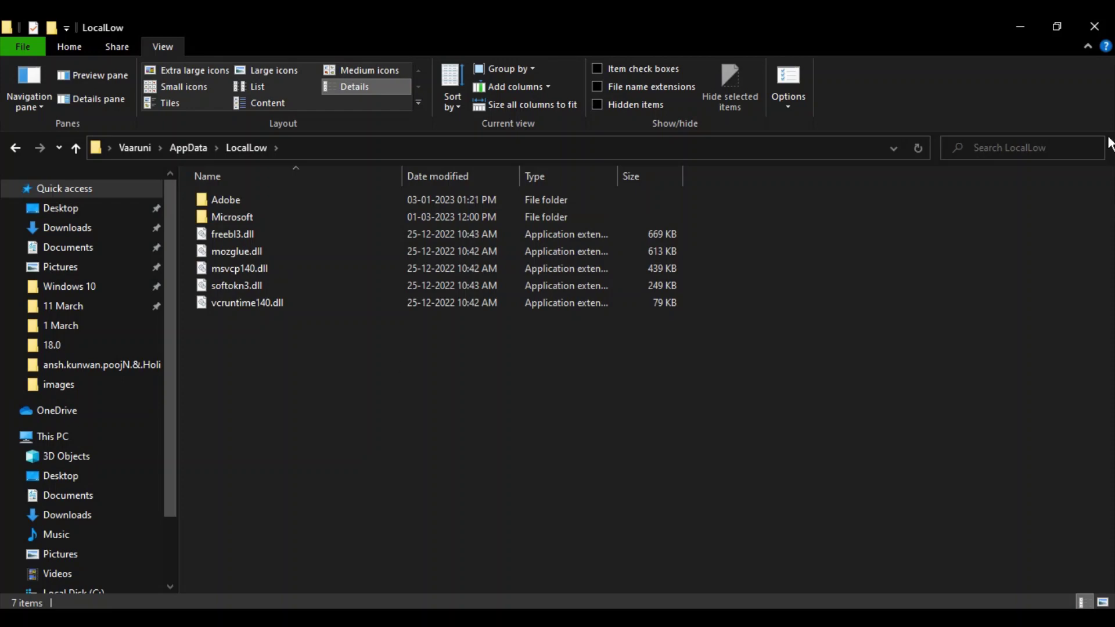
{"action": "left_click", "coordinate": [1102, 29]}
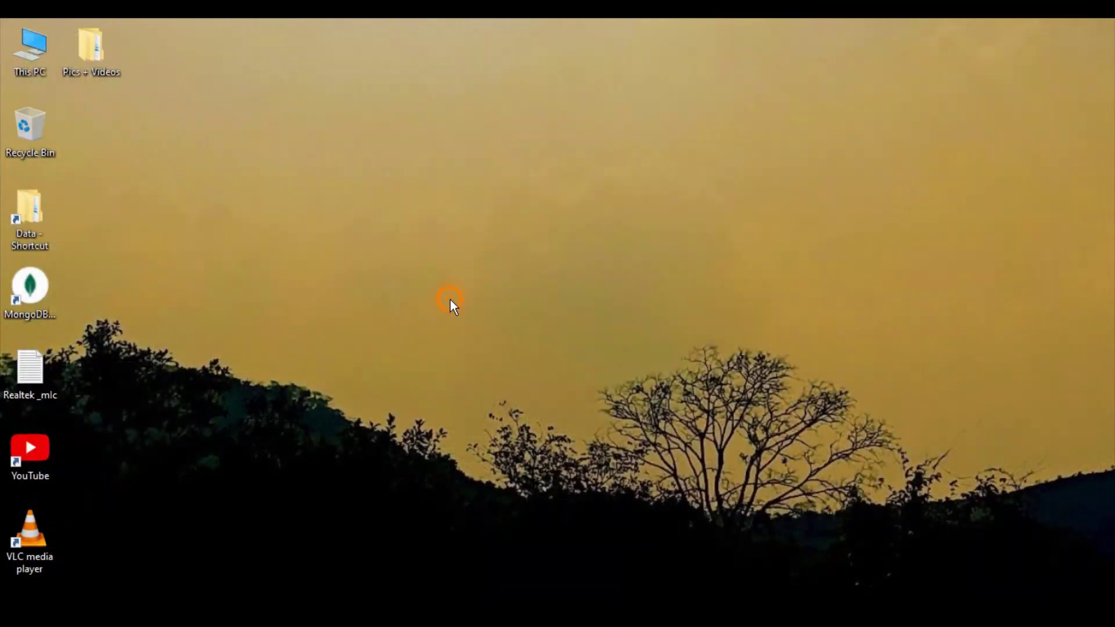
Refresh the desktop, then bring up the taskbar context menu.
{"action": "right_click", "coordinate": [450, 300]}
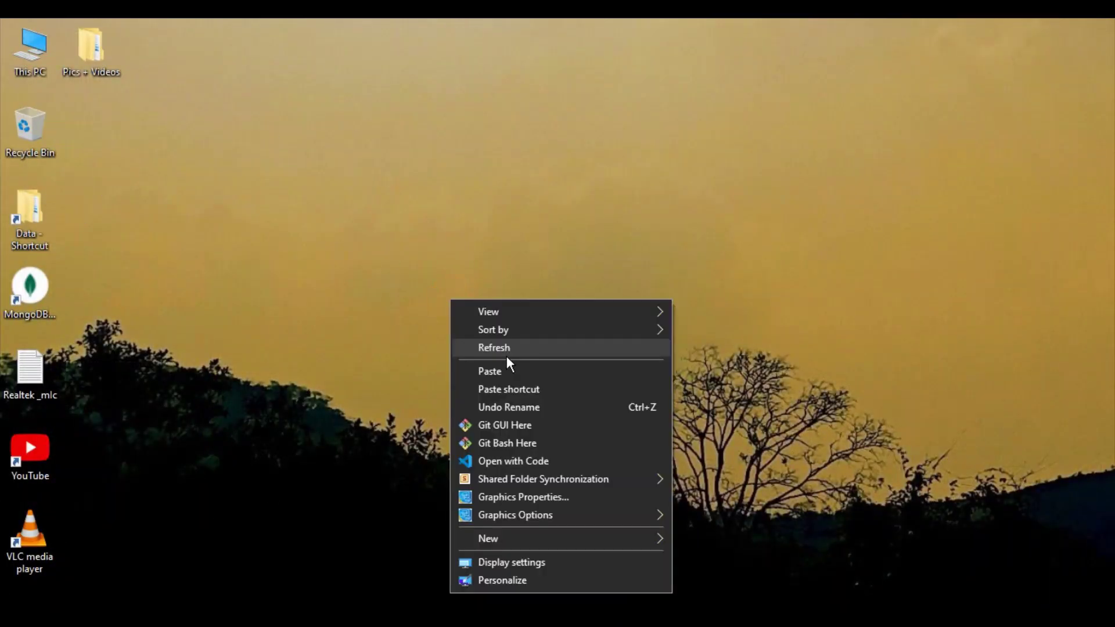
{"action": "left_click", "coordinate": [506, 351]}
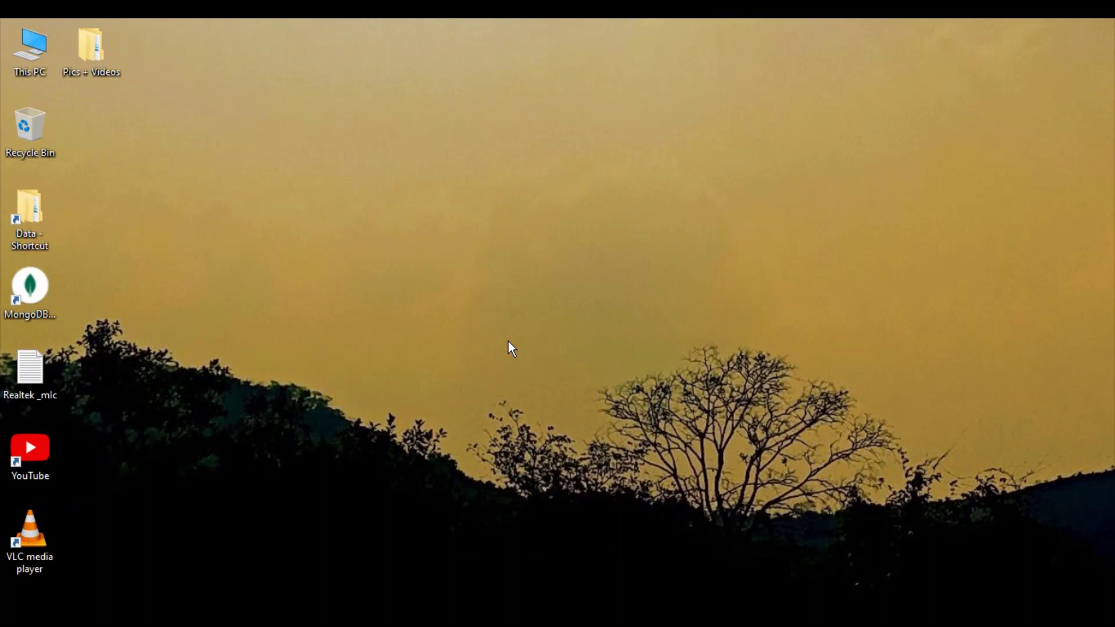
{"action": "right_click", "coordinate": [710, 615]}
Launch Task Manager full-screen and scroll through its Processes list.
{"action": "left_click", "coordinate": [750, 555]}
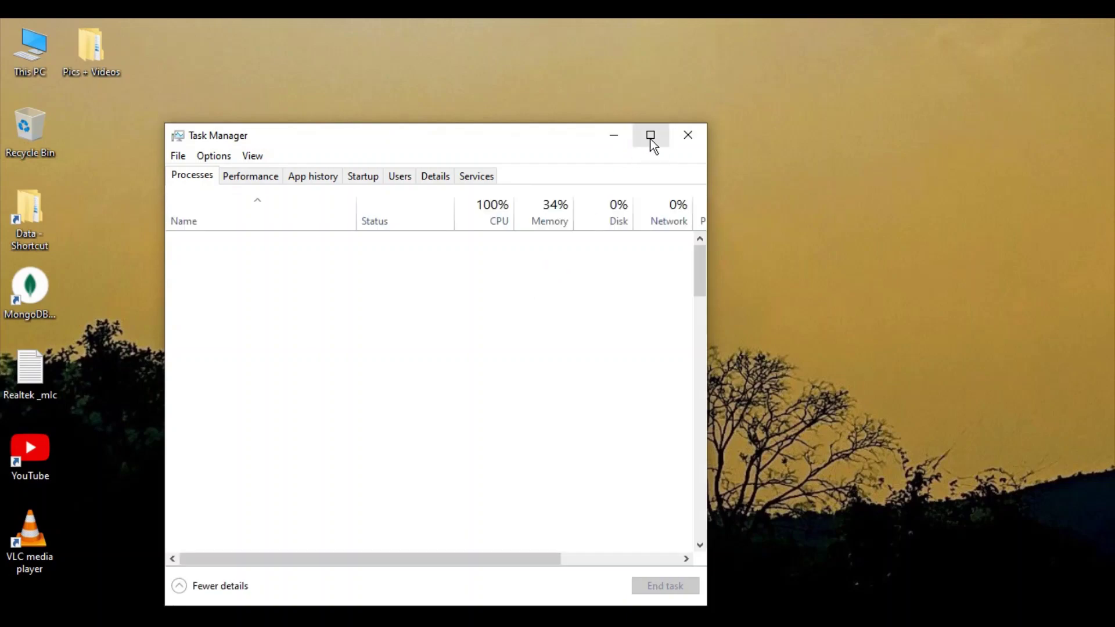
{"action": "left_click", "coordinate": [650, 138]}
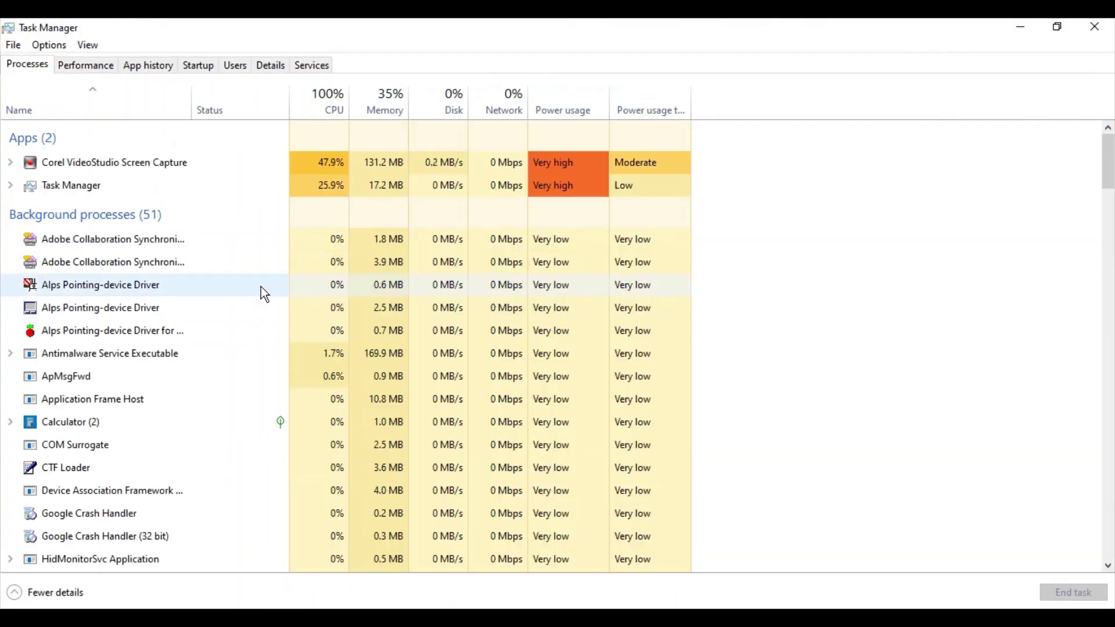
{"action": "scroll", "coordinate": [142, 329], "scroll_direction": "down", "scroll_amount": 4}
{"action": "scroll", "coordinate": [168, 386], "scroll_direction": "down", "scroll_amount": 11}
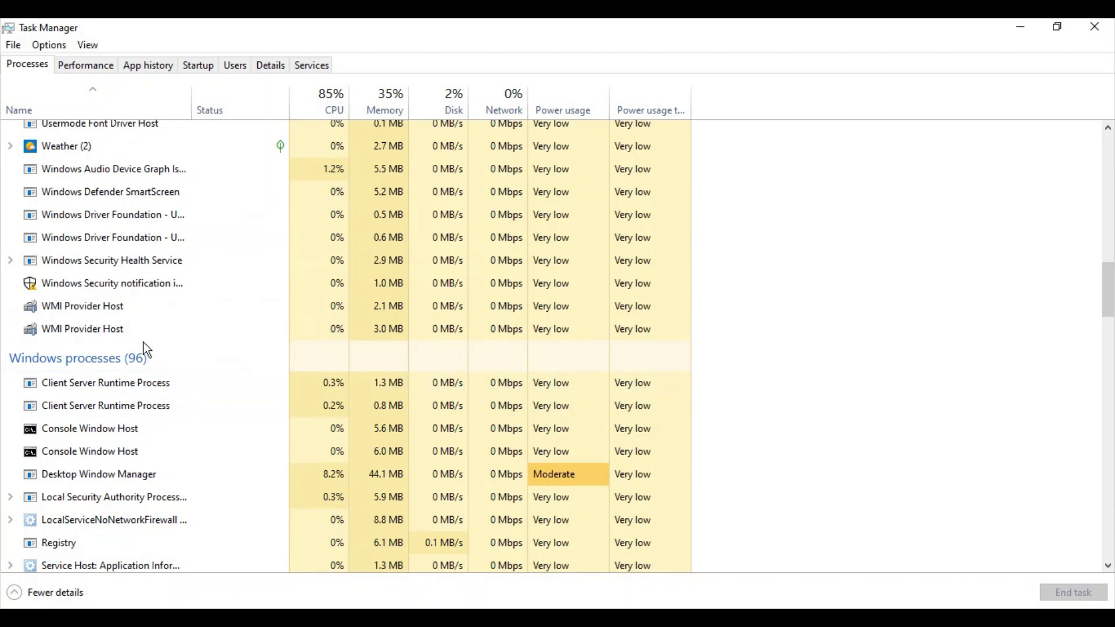
{"action": "scroll", "coordinate": [145, 349], "scroll_direction": "up", "scroll_amount": 1}
{"action": "scroll", "coordinate": [144, 349], "scroll_direction": "down", "scroll_amount": 4}
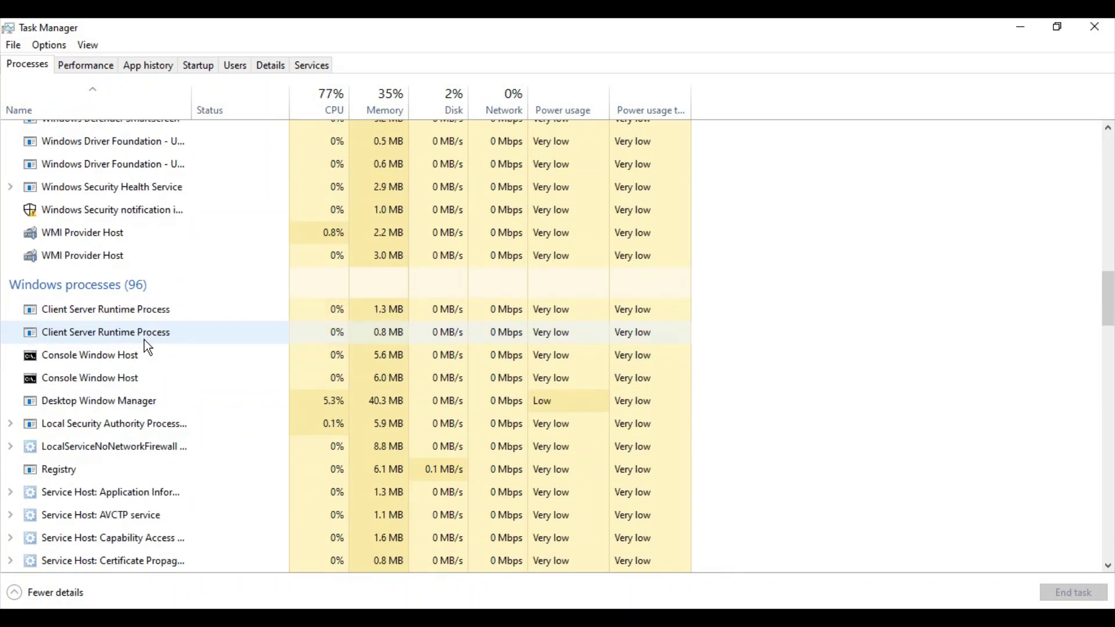
{"action": "scroll", "coordinate": [145, 342], "scroll_direction": "down", "scroll_amount": 6}
{"action": "scroll", "coordinate": [147, 342], "scroll_direction": "up", "scroll_amount": 7}
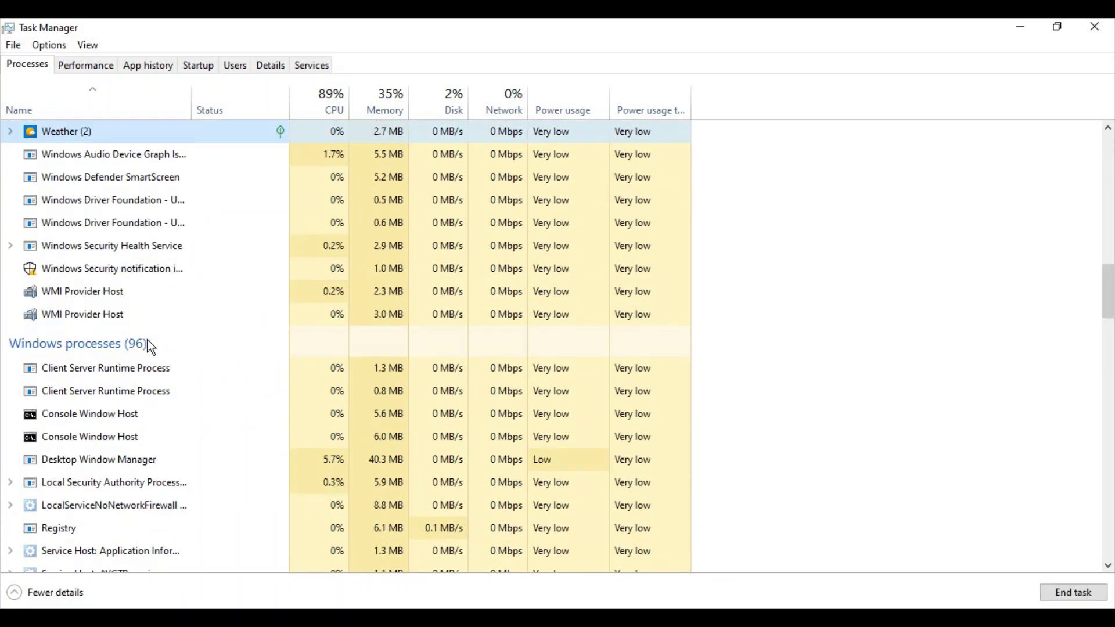
{"action": "key", "text": "Down"}
{"action": "key", "text": "Down"}
{"action": "key", "text": "Down"}
{"action": "key", "text": "Down"}
{"action": "key", "text": "Down"}
{"action": "key", "text": "Down"}
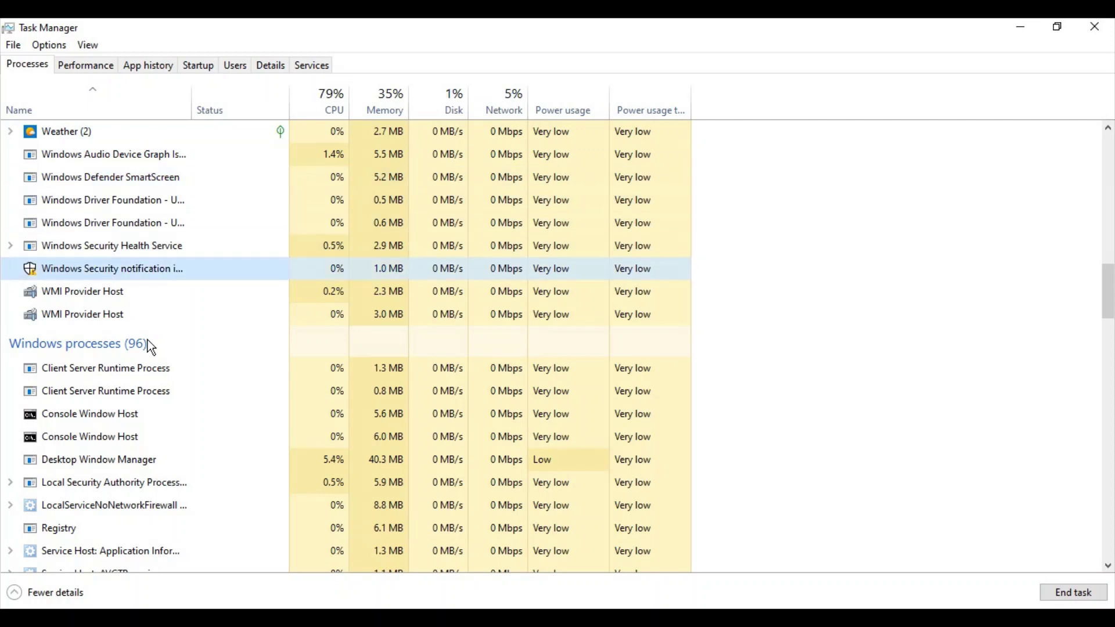
{"action": "key", "text": "End"}
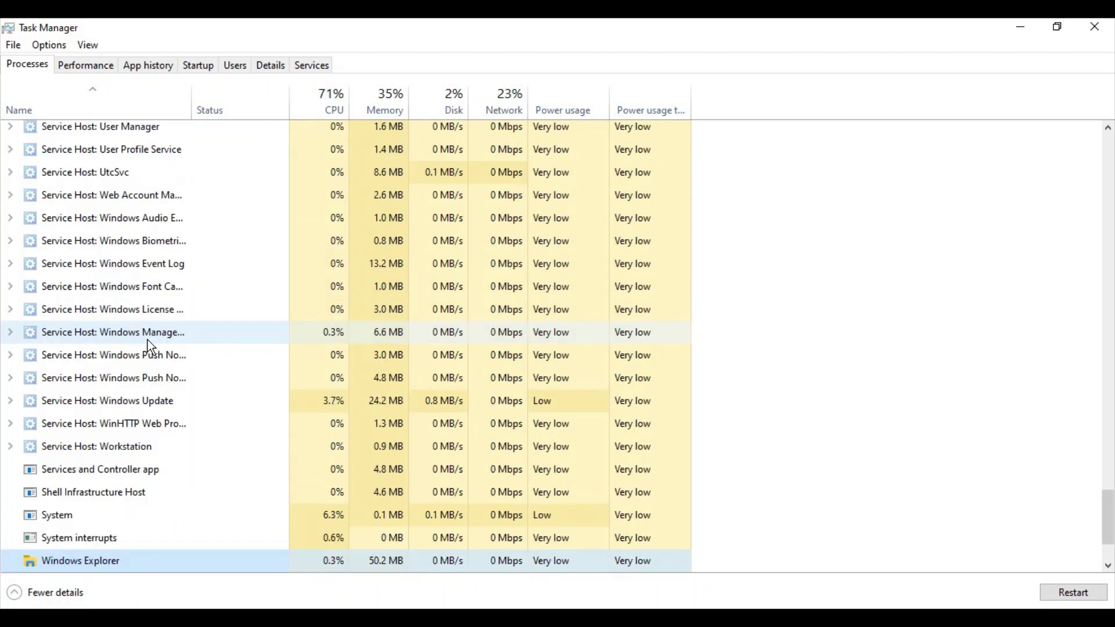
{"action": "scroll", "coordinate": [94, 559], "scroll_direction": "up", "scroll_amount": 1}
Select the Windows Explorer process in the list.
{"action": "right_click", "coordinate": [93, 558]}
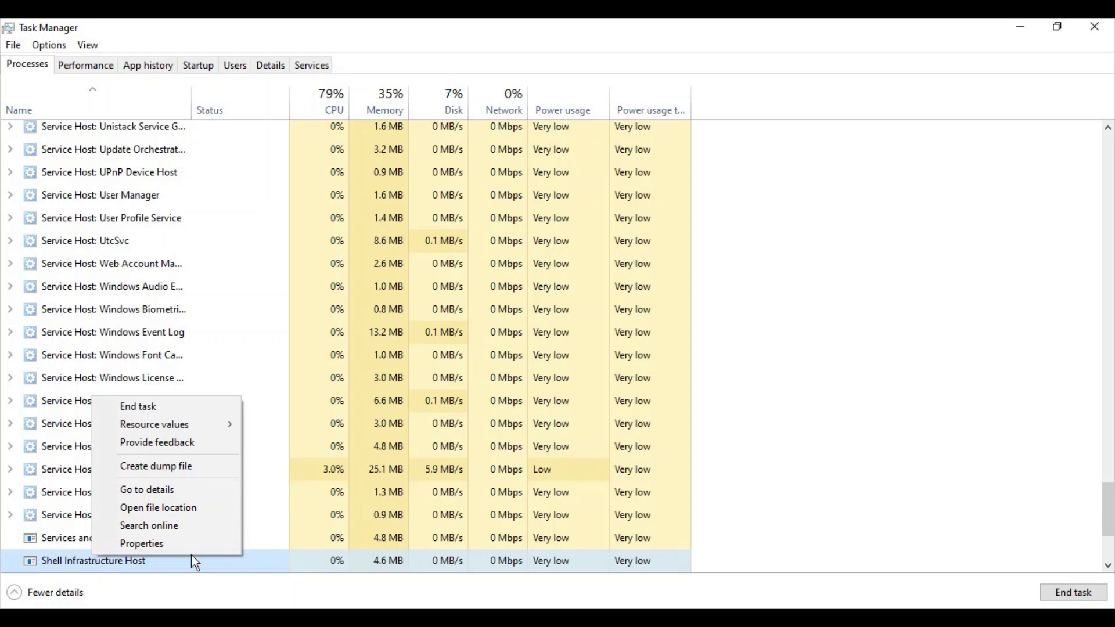
{"action": "left_click", "coordinate": [802, 391]}
{"action": "key", "text": "Down"}
{"action": "key", "text": "Down"}
{"action": "key", "text": "Down"}
{"action": "key", "text": "Down"}
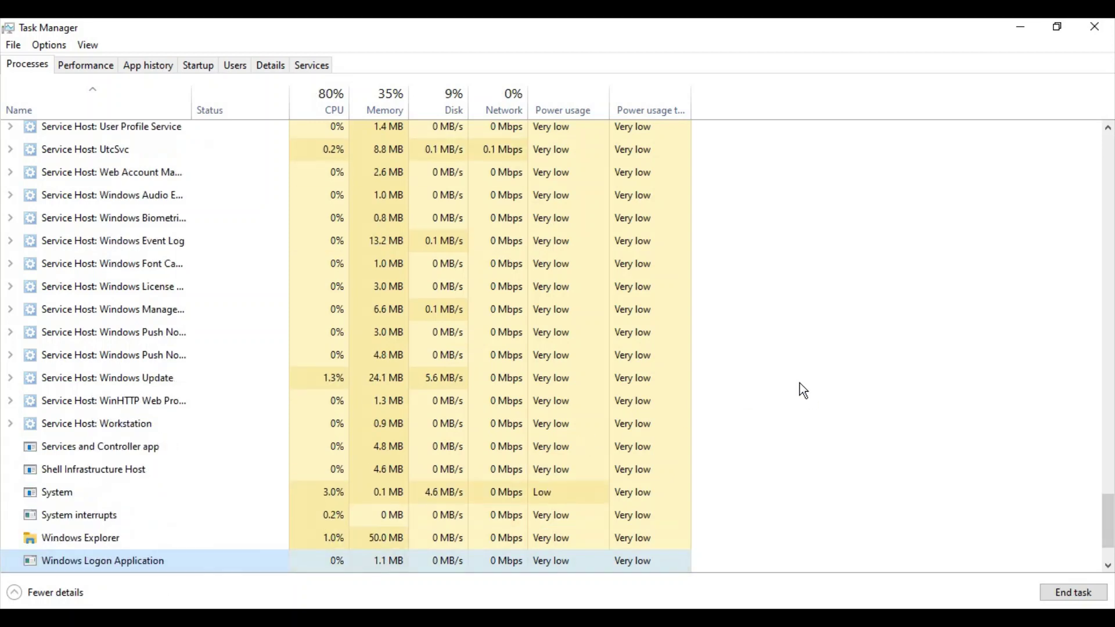
{"action": "key", "text": "Down"}
{"action": "key", "text": "Down"}
{"action": "key", "text": "Up"}
{"action": "key", "text": "Up"}
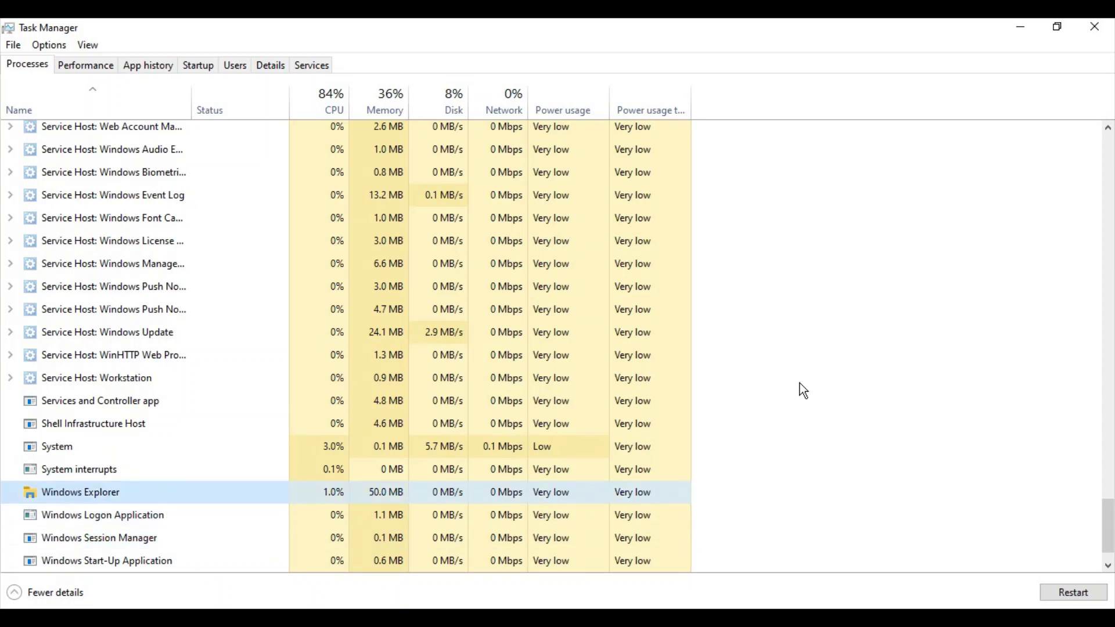
Restart Windows Explorer, then close Task Manager.
{"action": "right_click", "coordinate": [120, 497]}
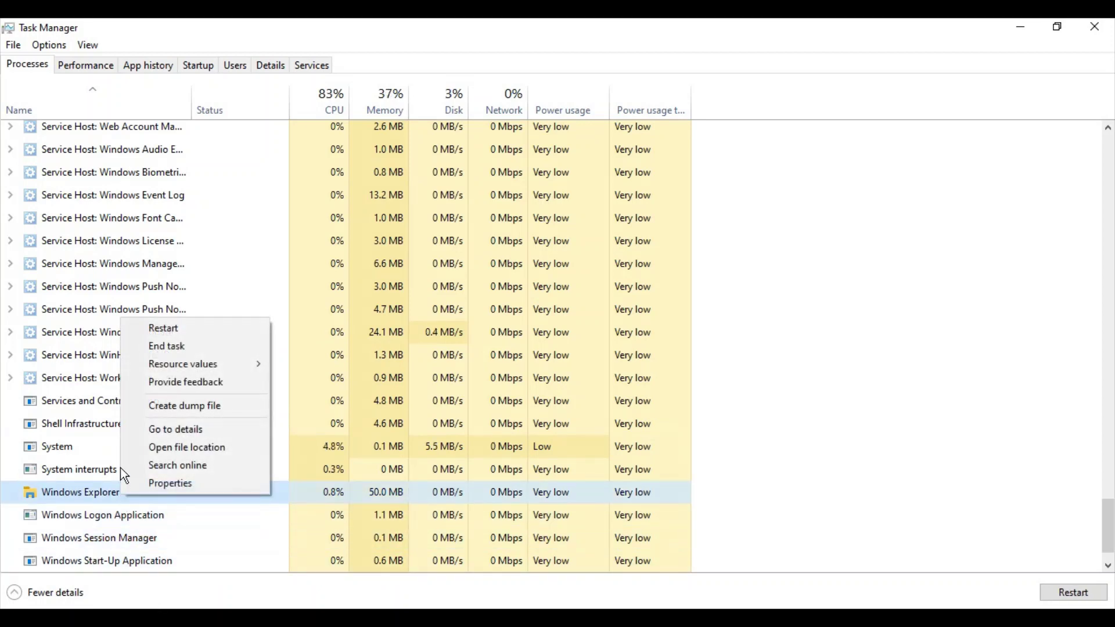
{"action": "left_click", "coordinate": [168, 327]}
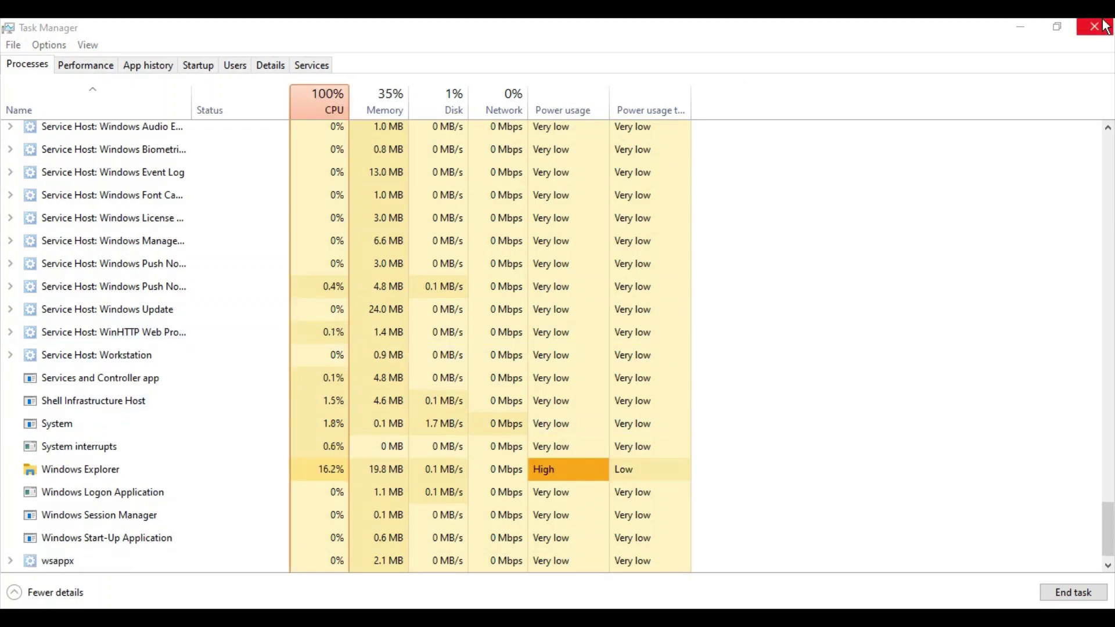
{"action": "scroll", "coordinate": [541, 400], "scroll_direction": "up", "scroll_amount": 5}
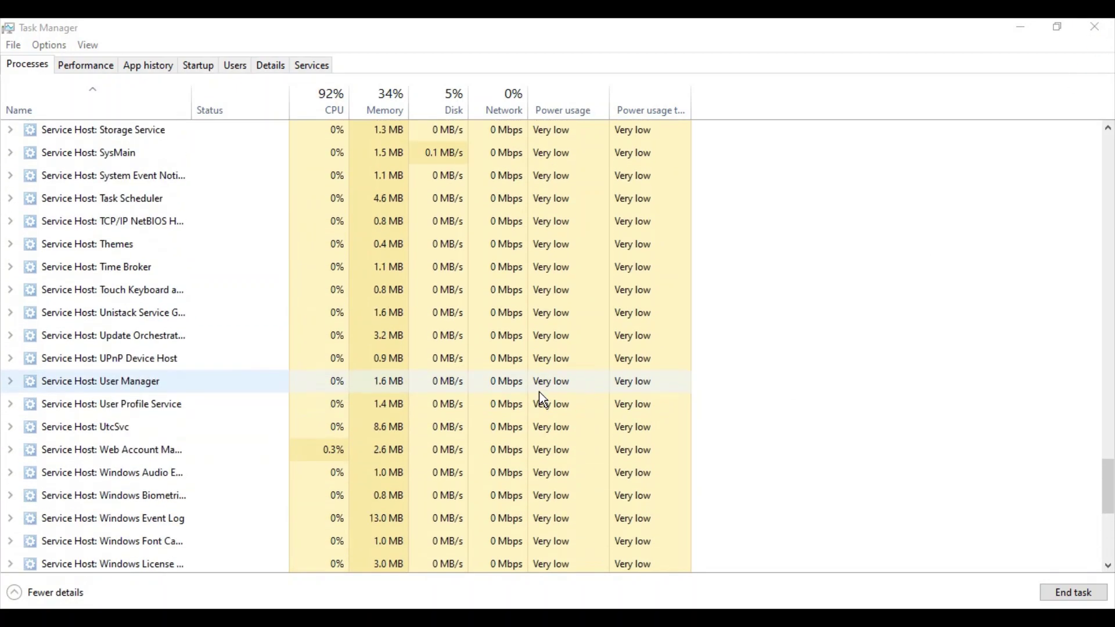
{"action": "scroll", "coordinate": [546, 395], "scroll_direction": "up", "scroll_amount": 13}
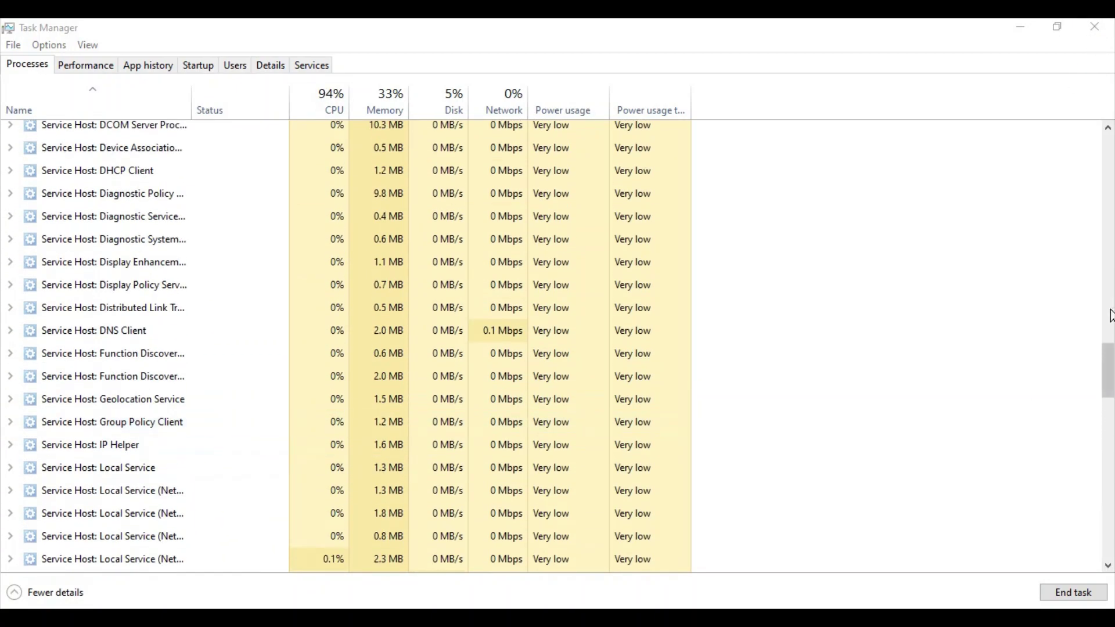
{"action": "scroll", "coordinate": [1109, 316], "scroll_direction": "up", "scroll_amount": 14}
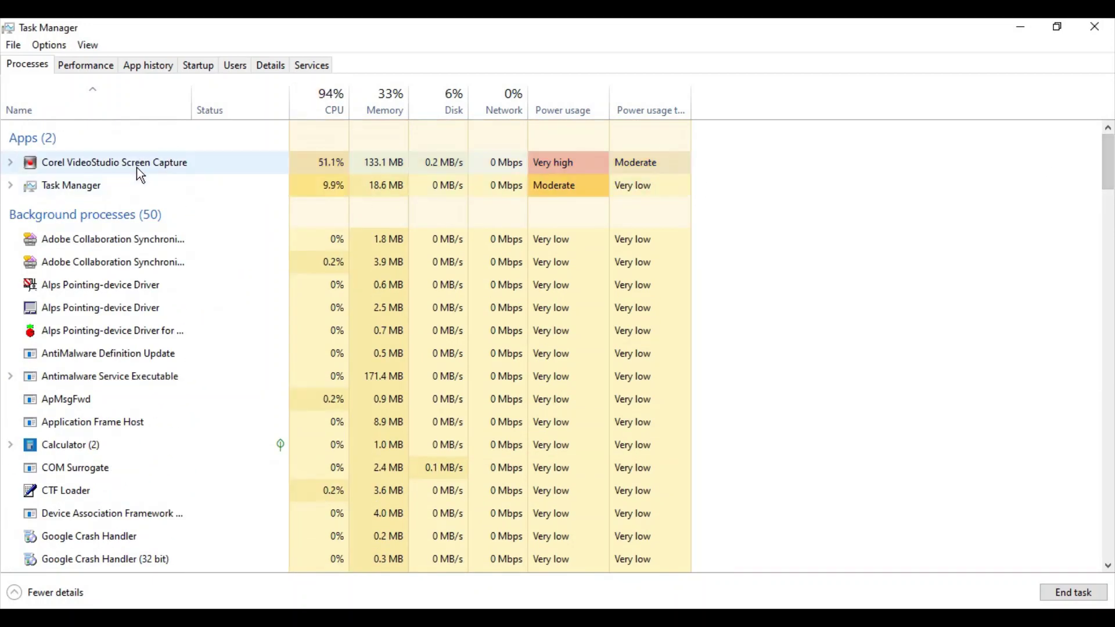
{"action": "left_click", "coordinate": [1103, 30]}
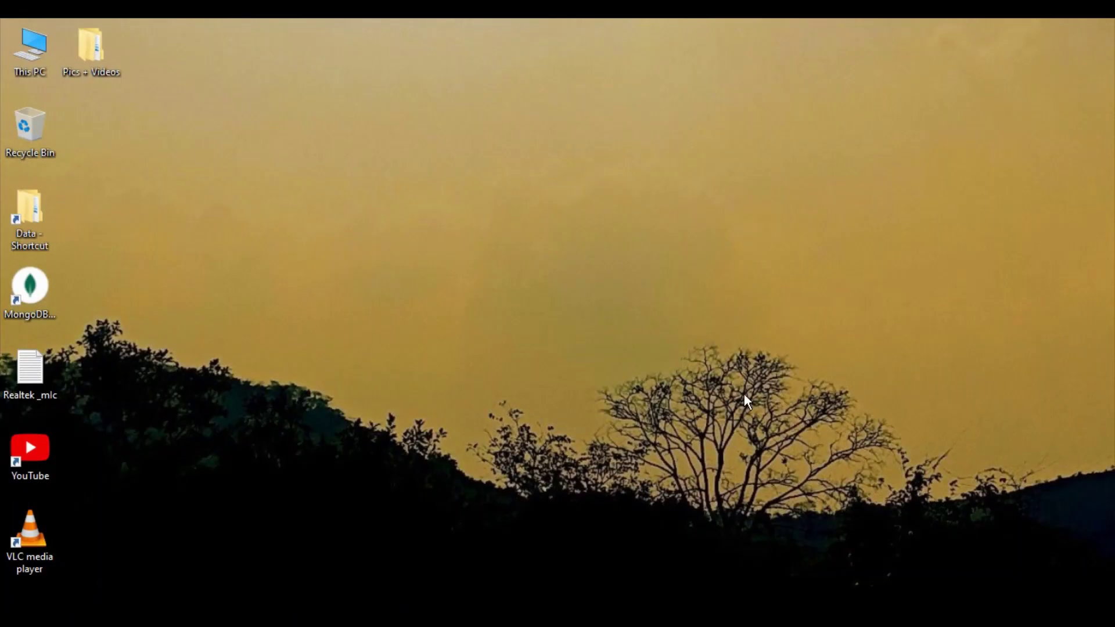
{"action": "key", "text": "super"}
{"action": "left_click", "coordinate": [499, 399]}
Open This PC, then Local Disk (C:) to list Users, Windows and other folders.
{"action": "key", "text": "Home"}
{"action": "key", "text": "Return"}
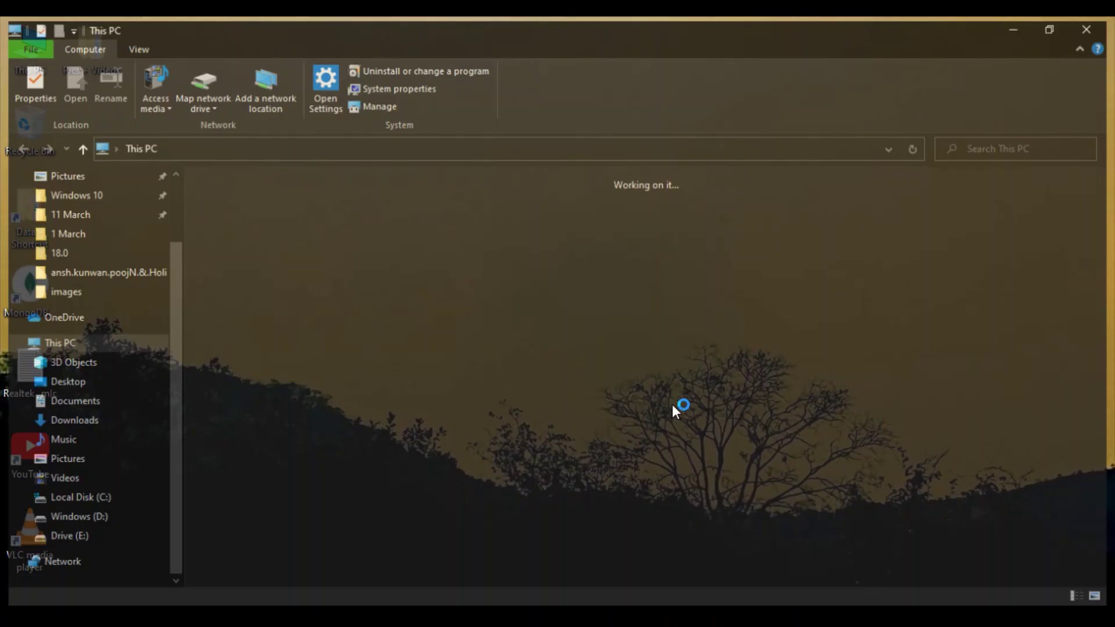
{"action": "left_click", "coordinate": [243, 335]}
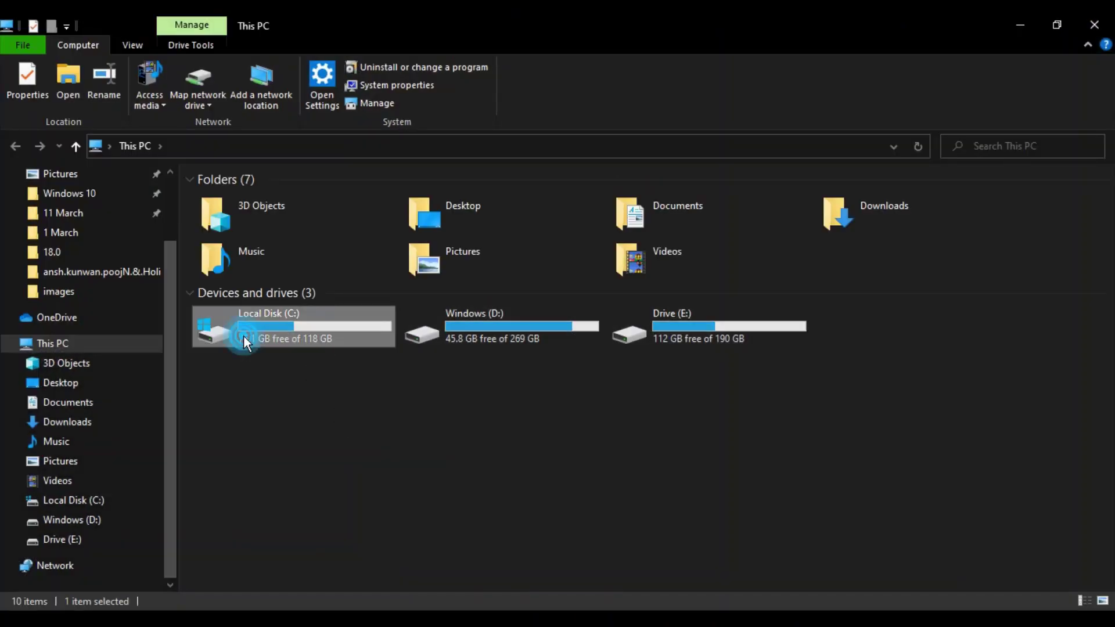
{"action": "left_click", "coordinate": [243, 335]}
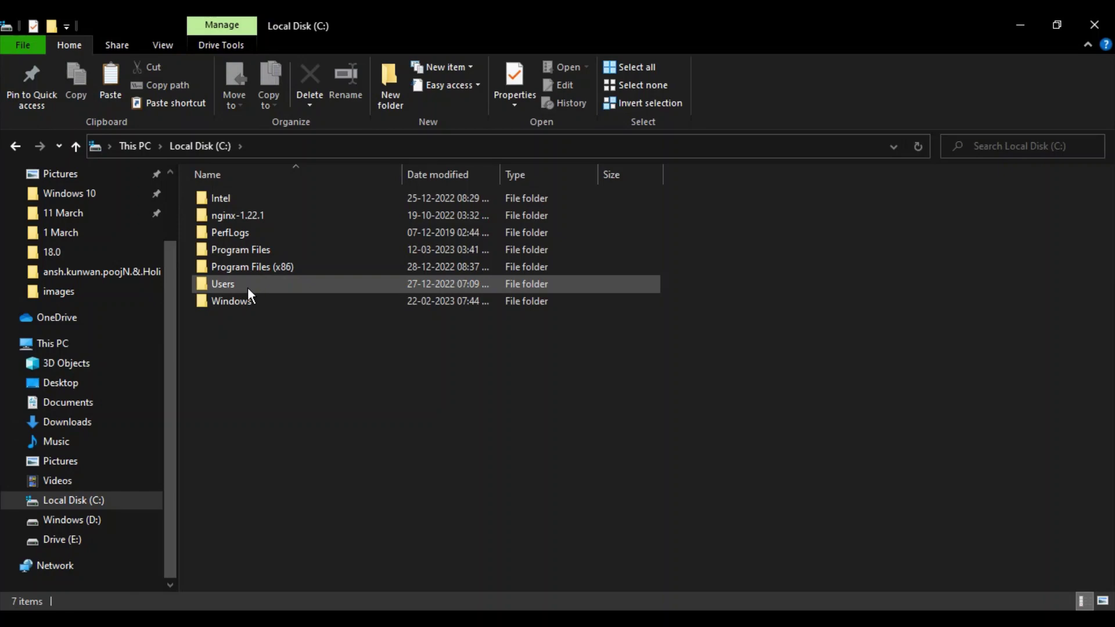
{"action": "mouse_move", "coordinate": [248, 289]}
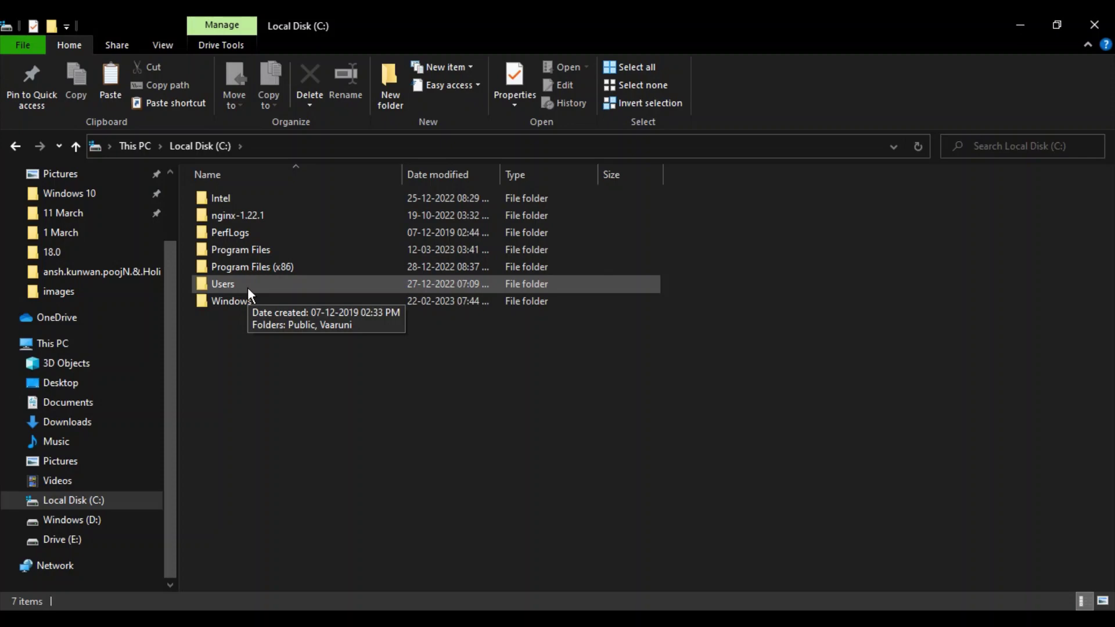
Run cleanmgr and confirm drive C: for Disk Cleanup.
{"action": "key", "text": "super"}
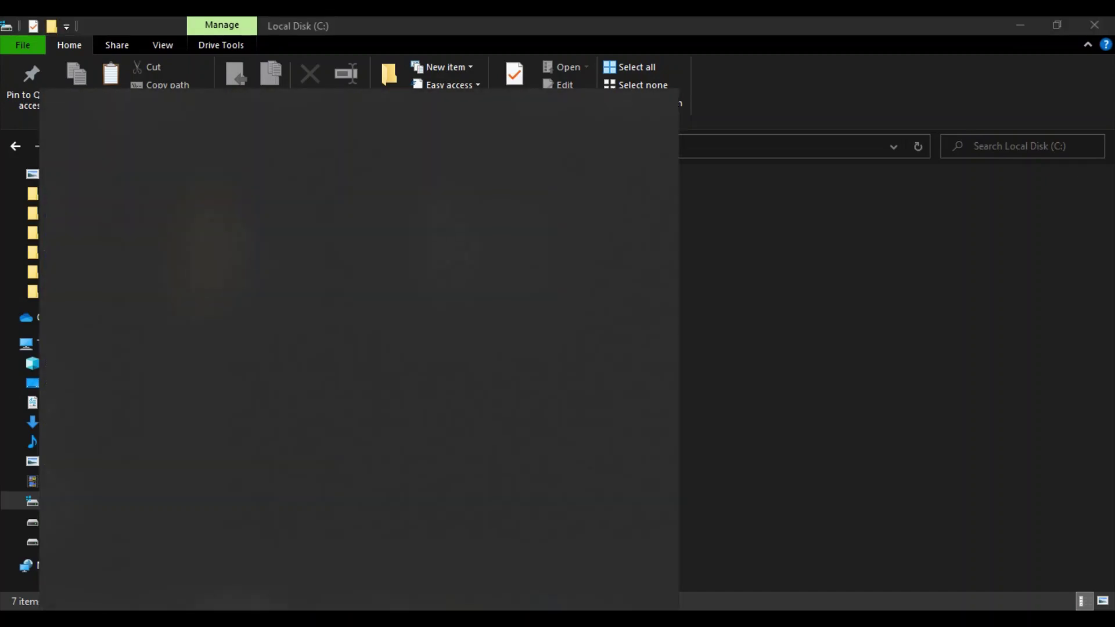
{"action": "key", "text": "super+r"}
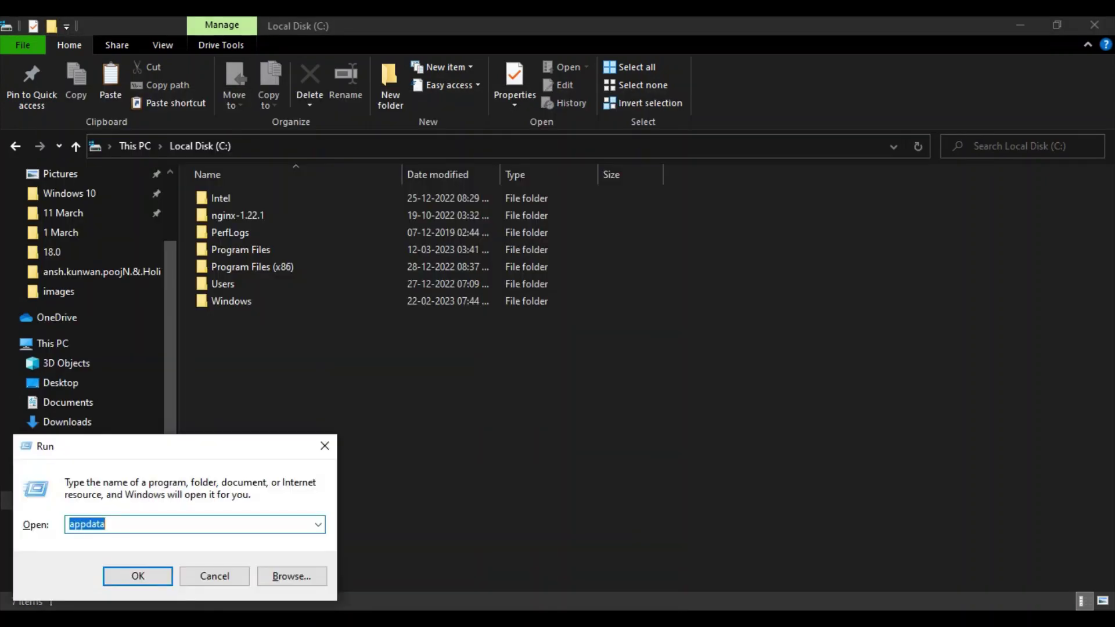
{"action": "type", "text": "cleanmgr"}
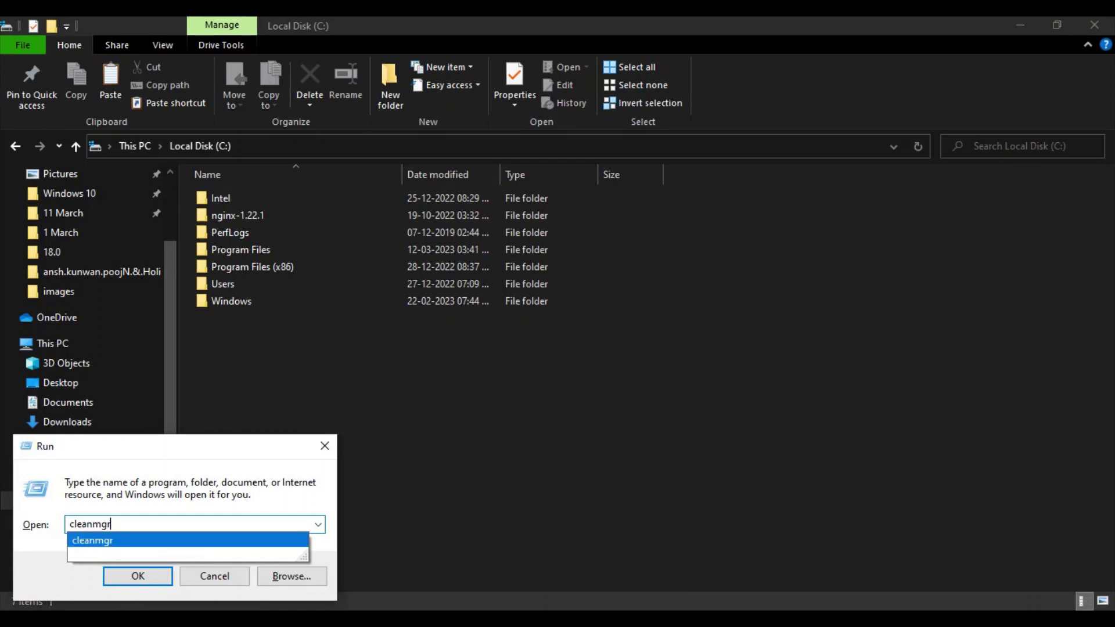
{"action": "key", "text": "Return"}
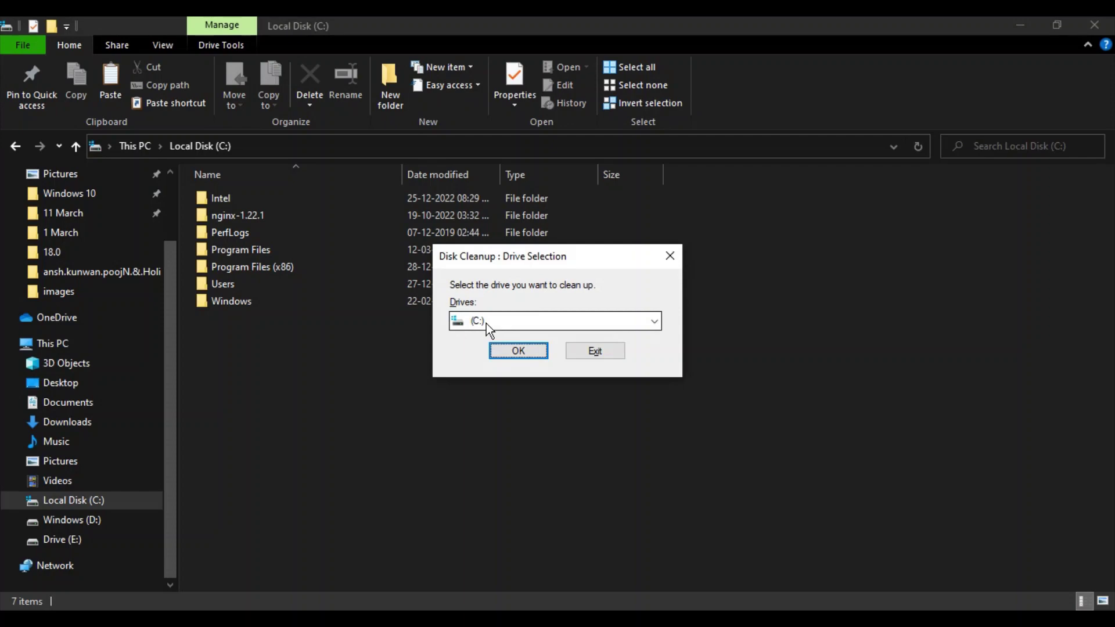
{"action": "left_click", "coordinate": [514, 351]}
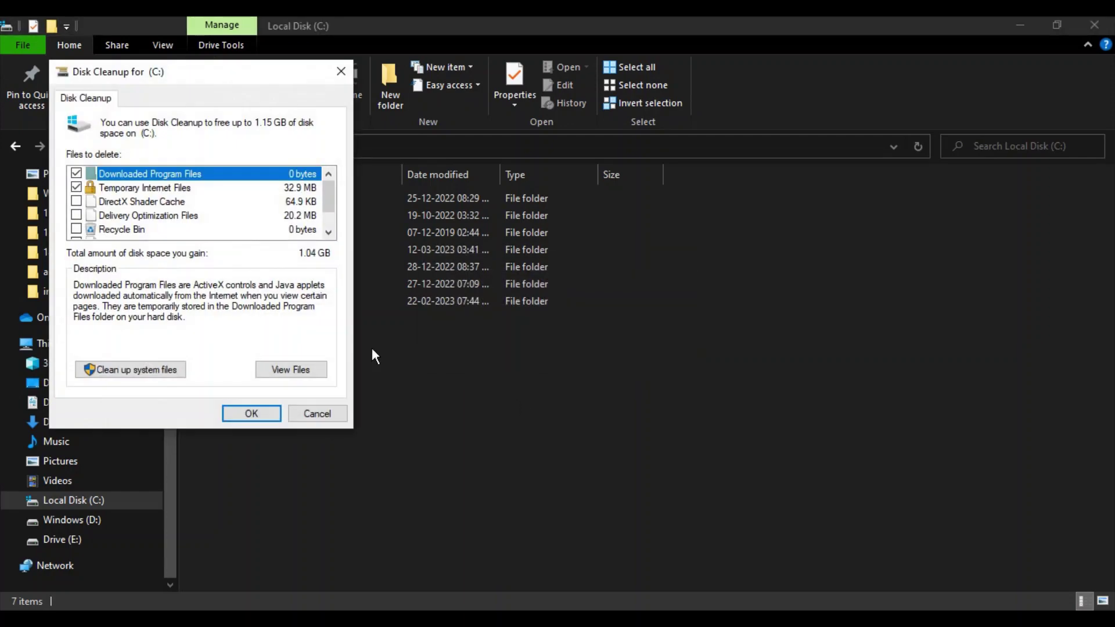
Untick Temporary Internet Files, leaving only Thumbnails (1.01 GB) selected.
{"action": "left_click_drag", "start_coordinate": [190, 76], "coordinate": [726, 241]}
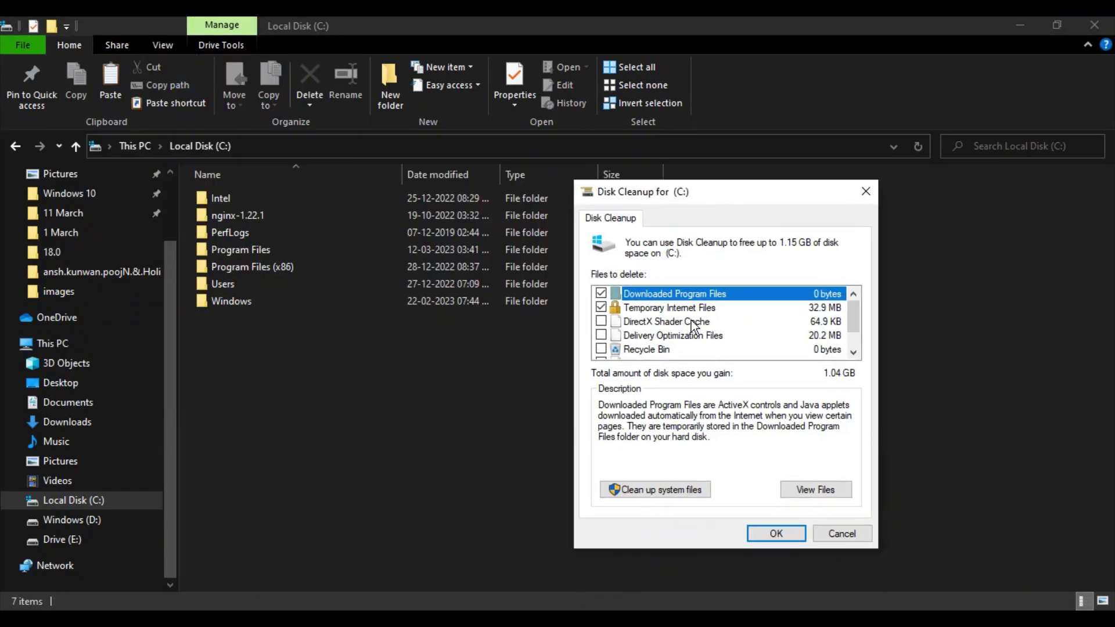
{"action": "left_click", "coordinate": [601, 307]}
{"action": "scroll", "coordinate": [604, 314], "scroll_direction": "down", "scroll_amount": 2}
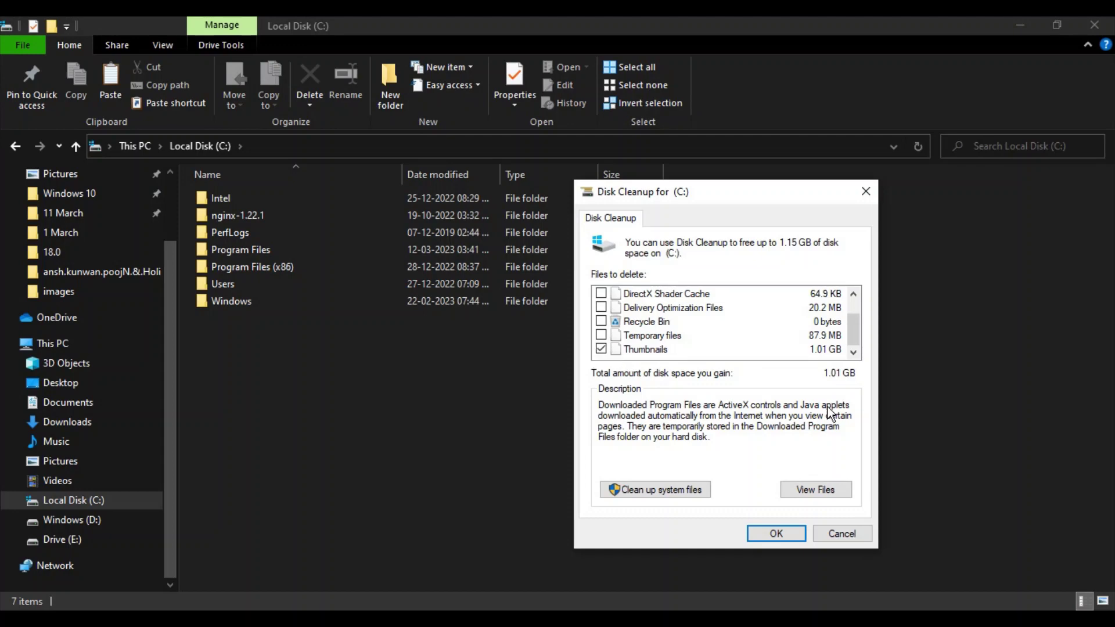
Confirm the 1.01 GB Thumbnails cleanup to reach the permanent-delete prompt.
{"action": "left_click", "coordinate": [763, 532]}
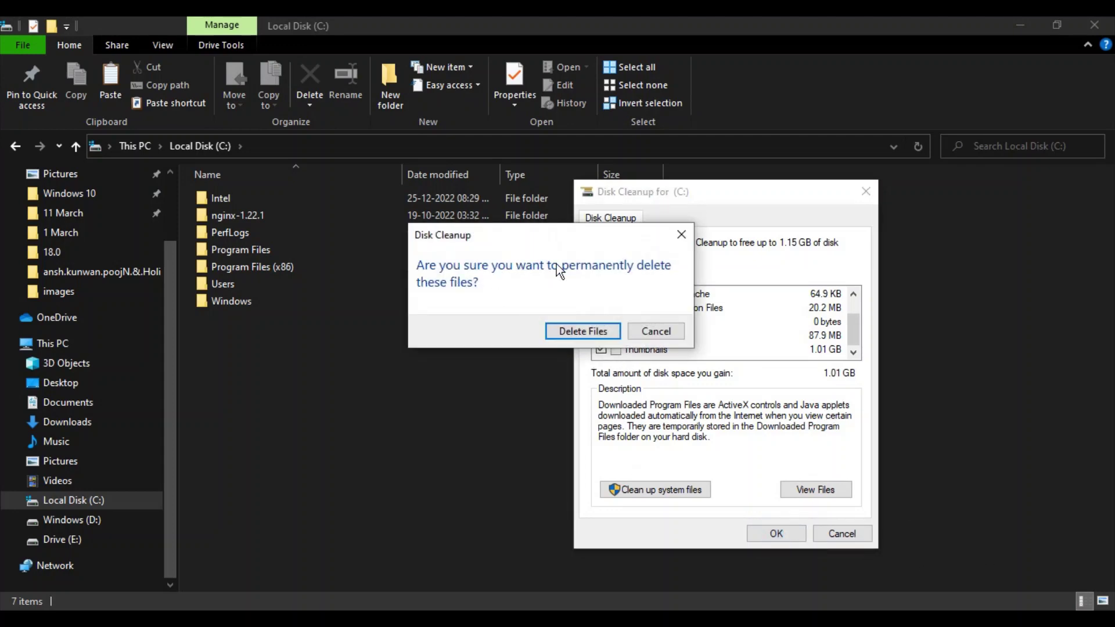